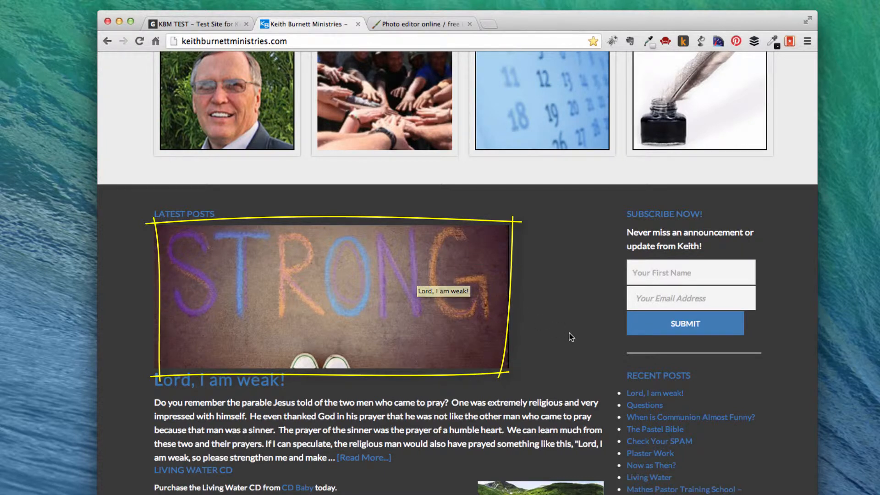
# Step: Inspect the page element of the STRONG image above the "Lord, I am weak!" post
pyautogui.rightClick(342, 304)
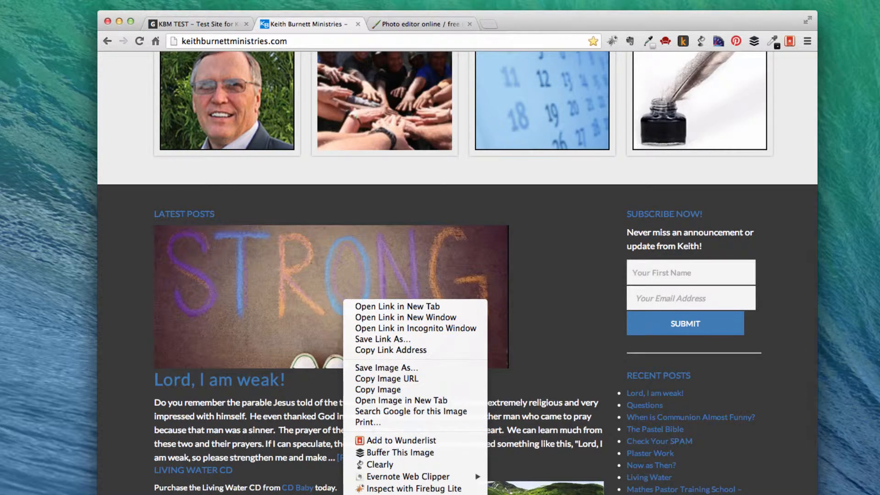
pyautogui.click(390, 494)
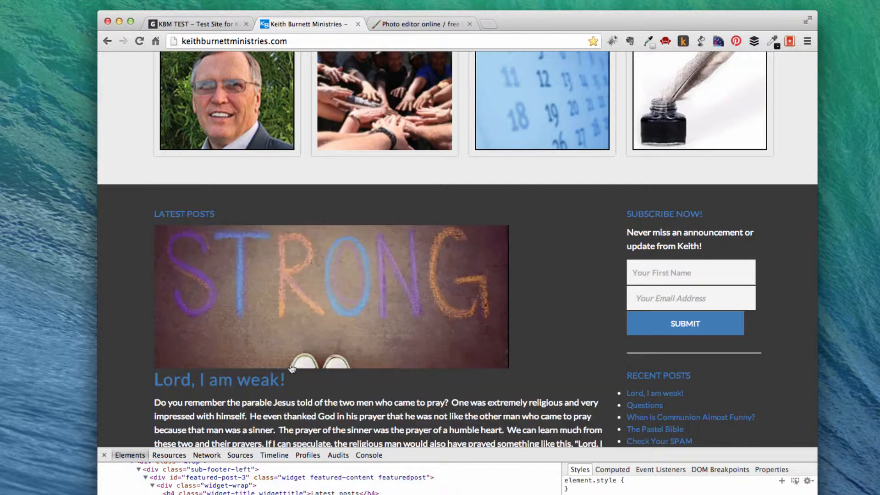
# Step: Save the STRONG image from the page into the artwork folder as strong.jpg, replacing the existing file
pyautogui.rightClick(305, 326)
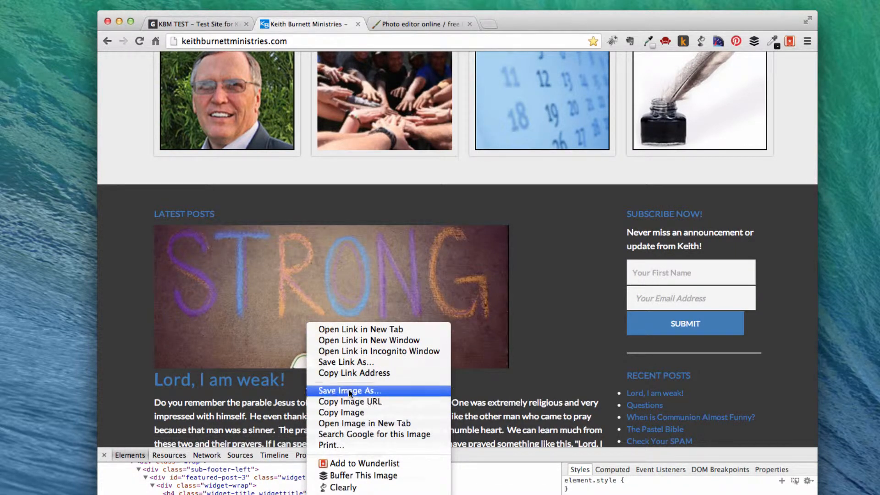
pyautogui.click(343, 391)
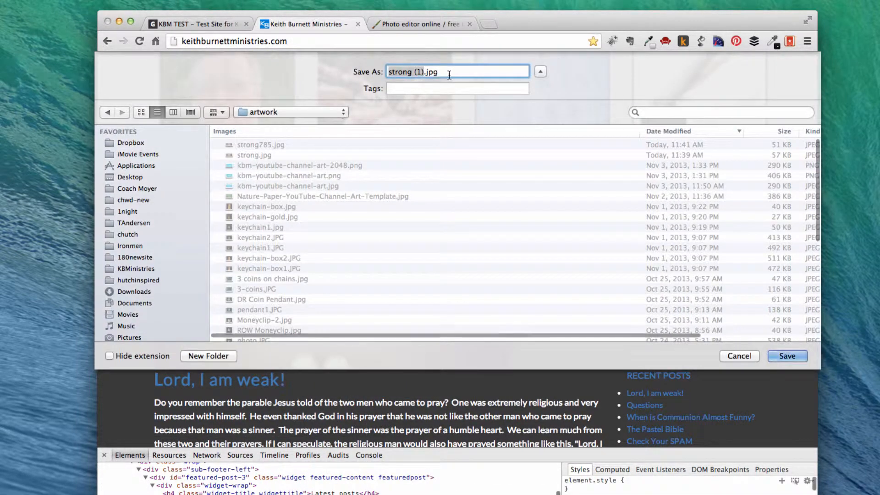
pyautogui.click(424, 72)
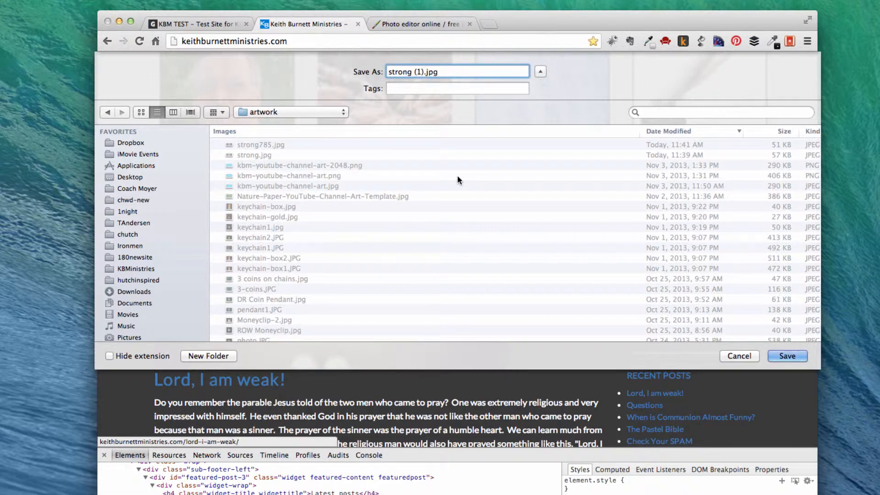
pyautogui.press('BackSpace')
pyautogui.press('BackSpace')
pyautogui.press('BackSpace')
pyautogui.press('BackSpace')
pyautogui.click(788, 360)
pyautogui.click(541, 121)
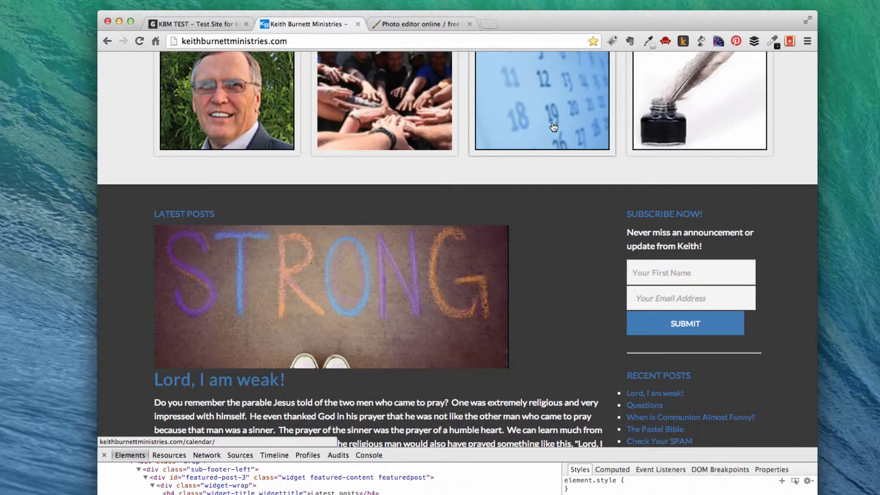
# Step: Close the element inspector and inspect the empty area beside the STRONG image to check the post container's width
pyautogui.click(105, 455)
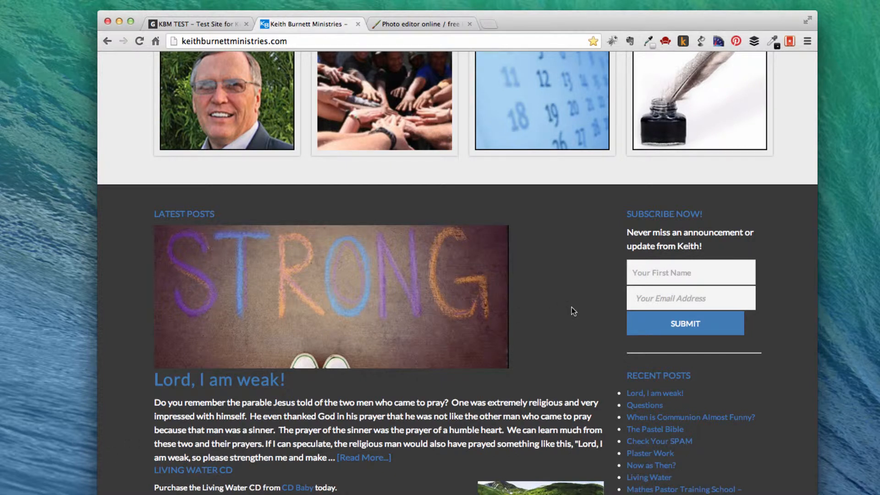
pyautogui.rightClick(561, 276)
pyautogui.click(607, 464)
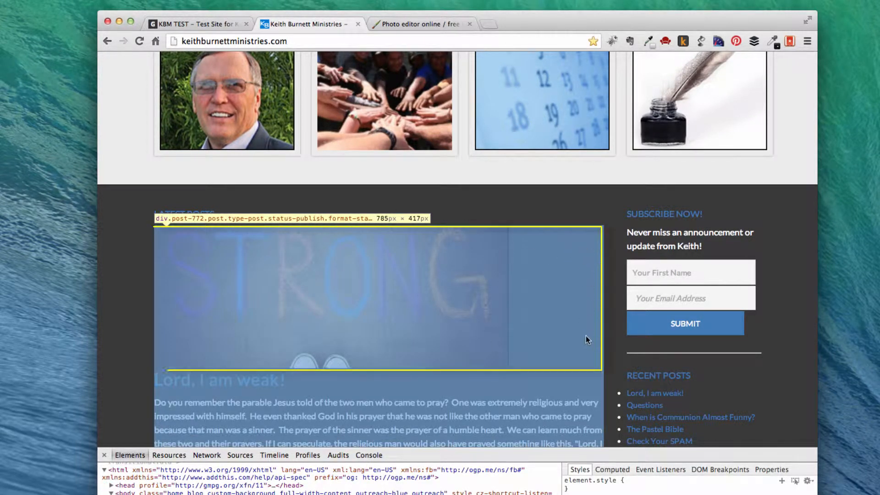
# Step: Switch to the Pixlr site, go to its home page at pixlr.com, and launch Pixlr Editor
pyautogui.click(429, 22)
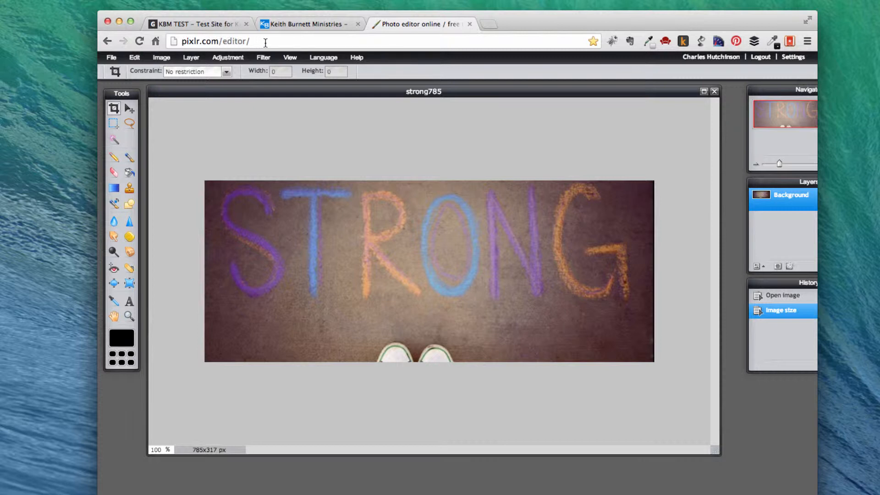
pyautogui.moveTo(255, 41); pyautogui.dragTo(224, 41)
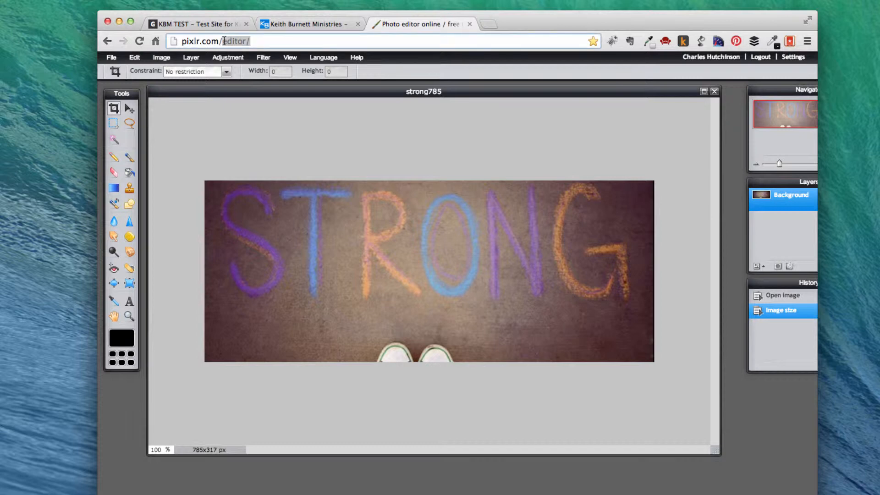
pyautogui.press('BackSpace')
pyautogui.press('Return')
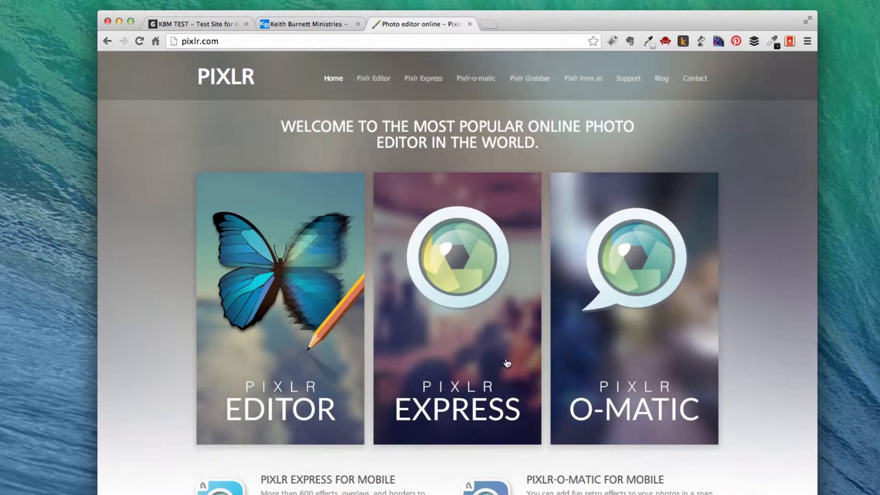
pyautogui.click(290, 310)
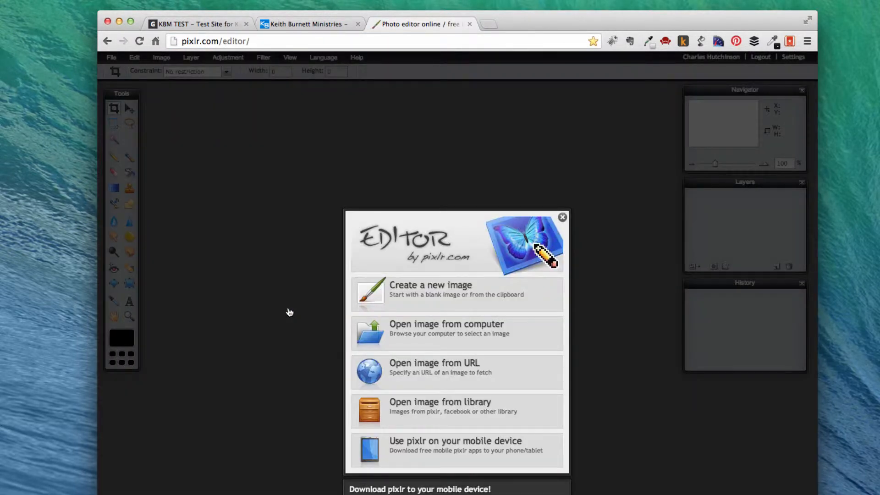
# Step: Open strong.jpg from the computer's artwork folder in the editor
pyautogui.click(440, 328)
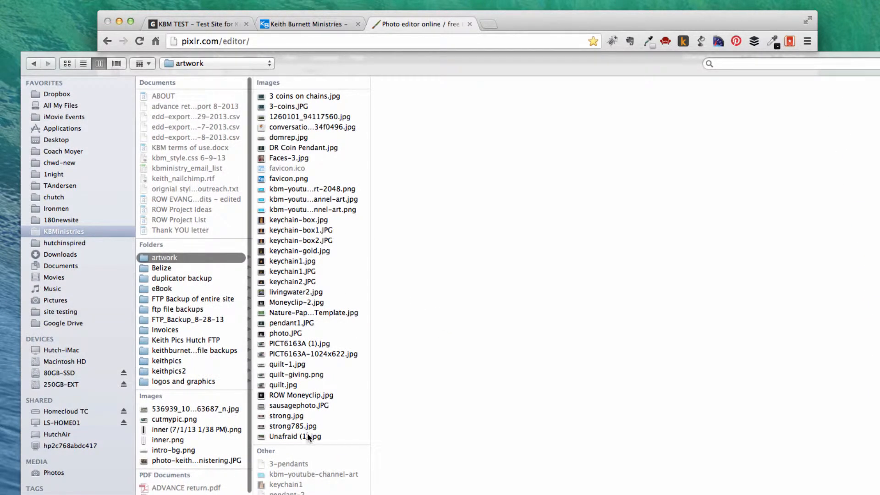
pyautogui.click(285, 416)
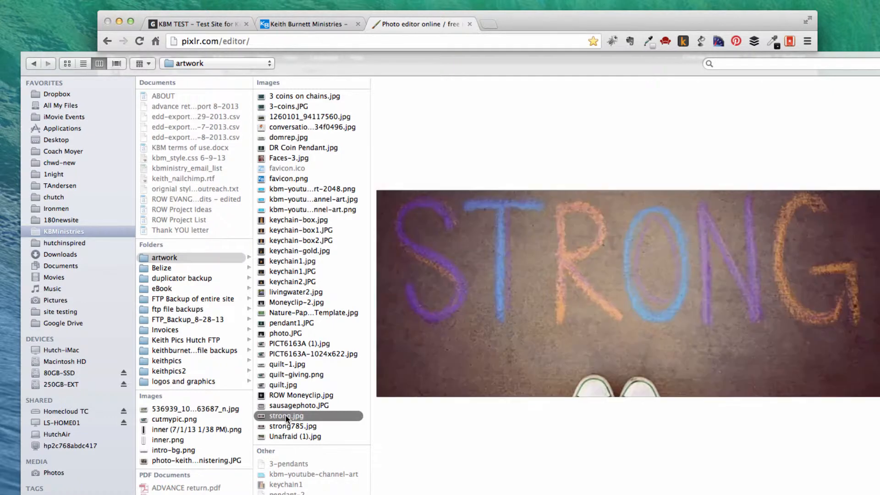
pyautogui.press('Return')
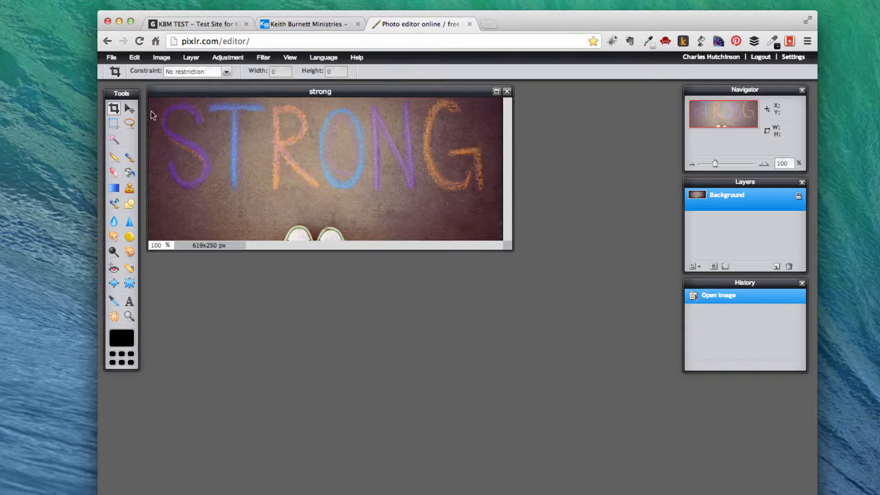
# Step: Resize the image to a width of 785 pixels with its proportions constrained
pyautogui.click(134, 58)
pyautogui.moveTo(164, 59)
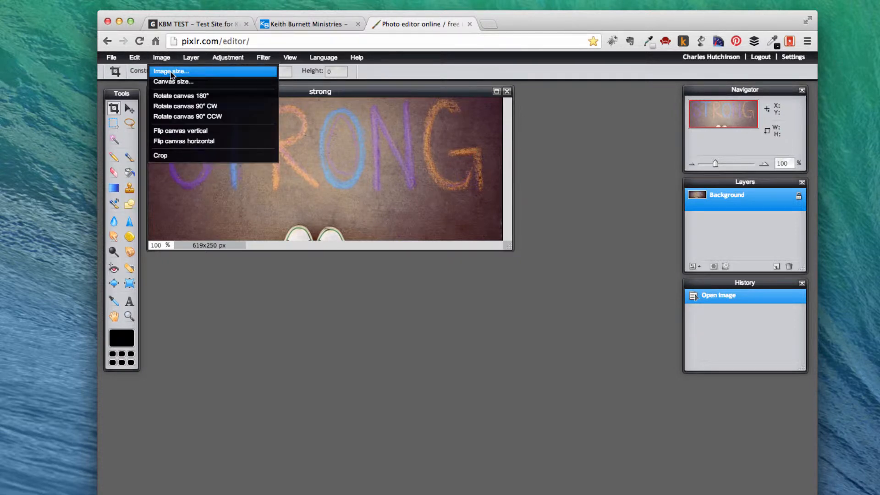
pyautogui.click(172, 71)
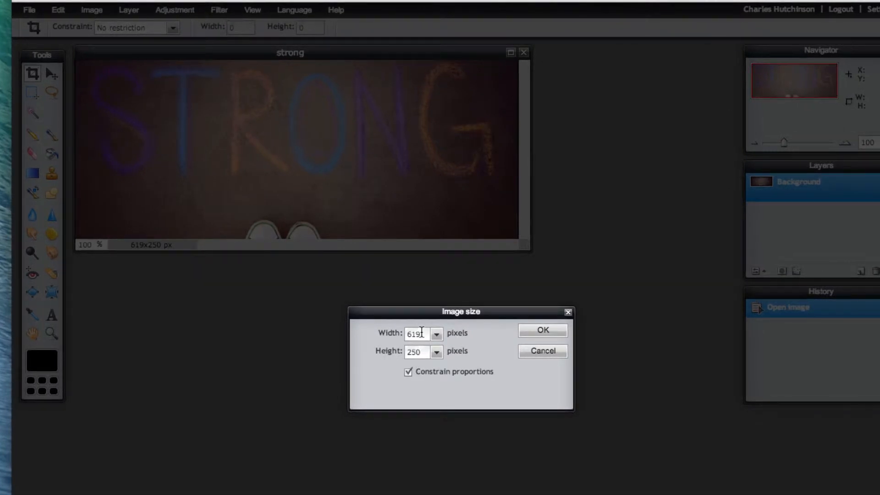
pyautogui.doubleClick(408, 323)
pyautogui.click(408, 372)
pyautogui.doubleClick(422, 335)
pyautogui.write('785')
pyautogui.click(535, 333)
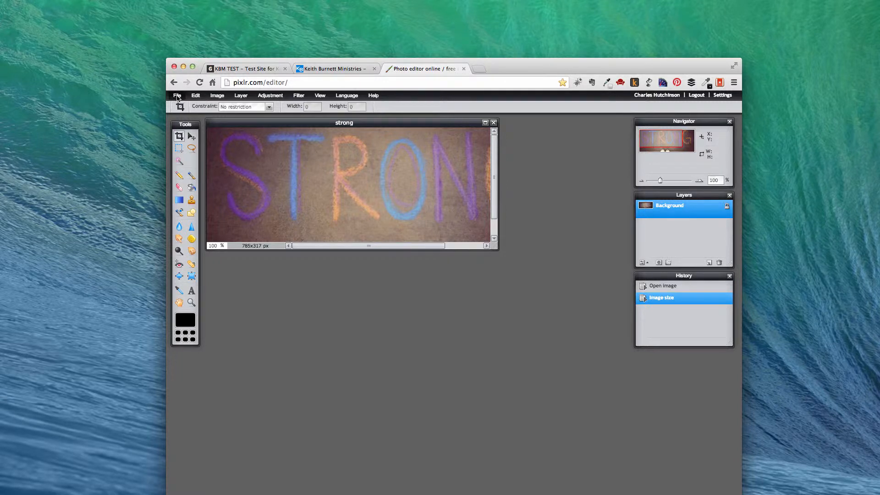
# Step: Save the resized image to the artwork folder as a JPEG named strong785, replacing the existing file
pyautogui.click(177, 96)
pyautogui.click(181, 142)
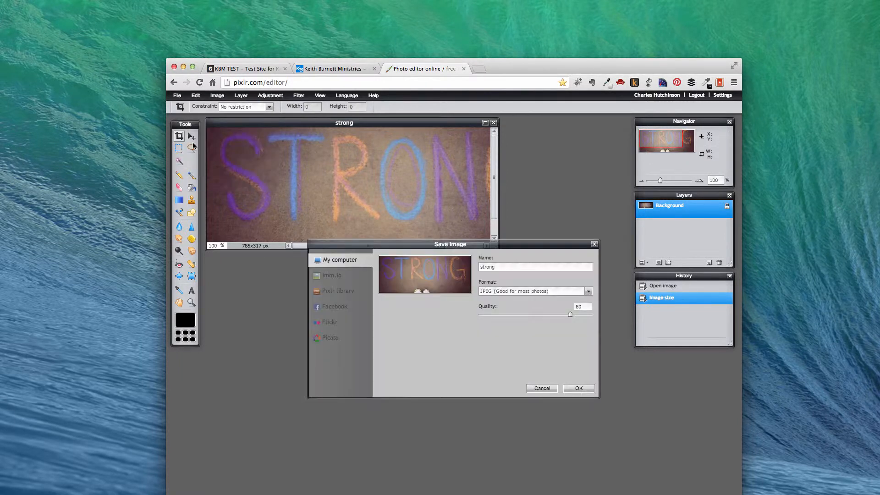
pyautogui.click(504, 266)
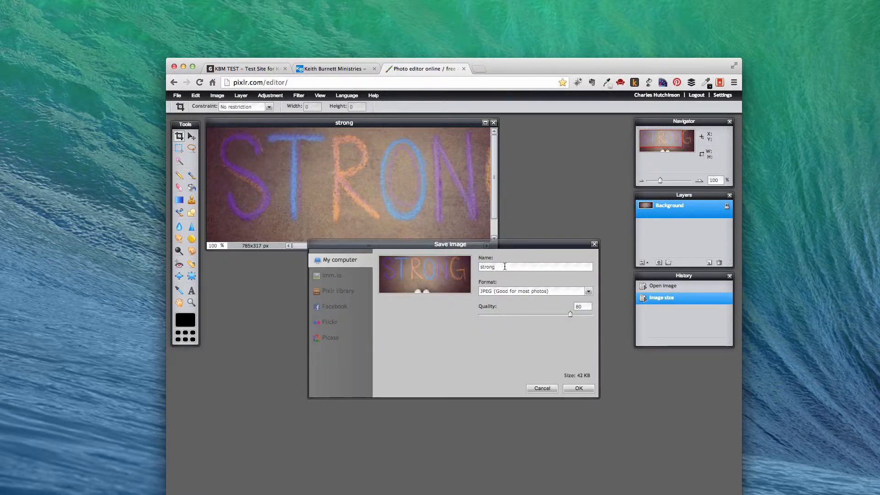
pyautogui.write('785')
pyautogui.click(535, 293)
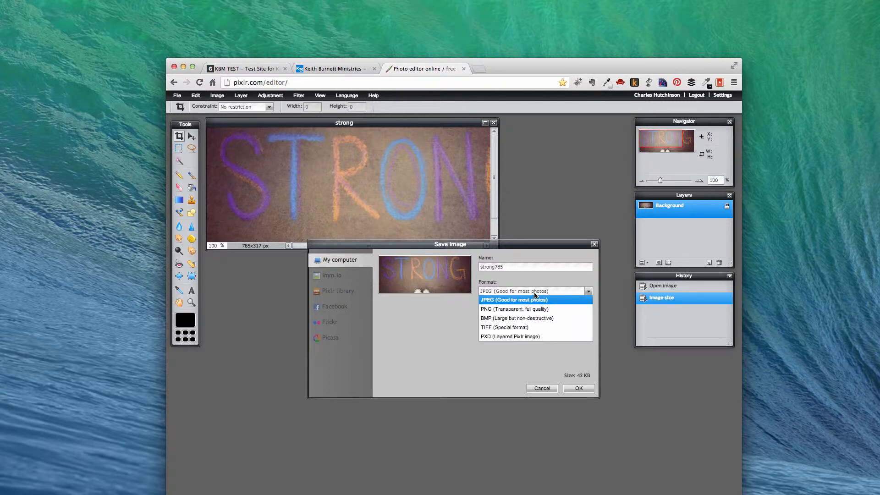
pyautogui.click(534, 294)
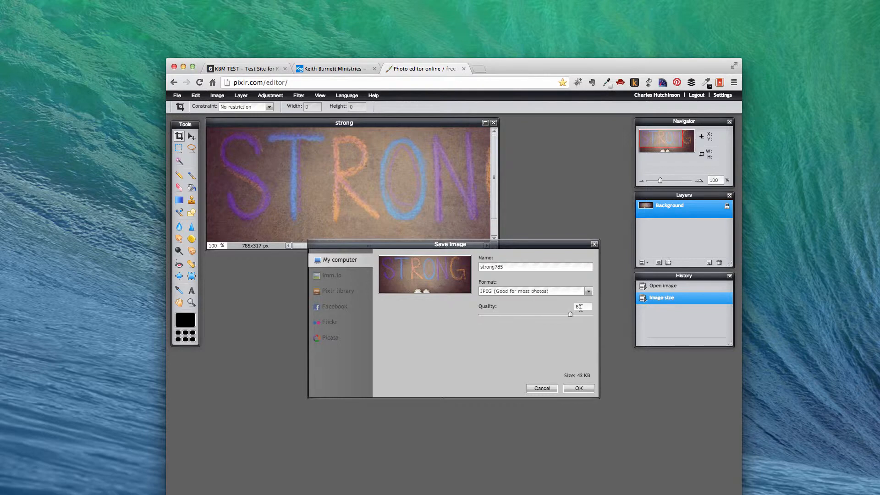
pyautogui.click(578, 389)
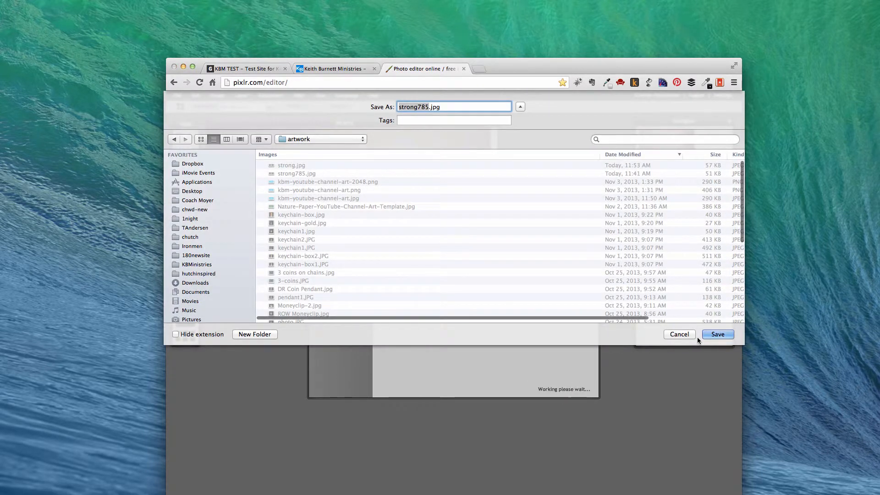
pyautogui.click(712, 335)
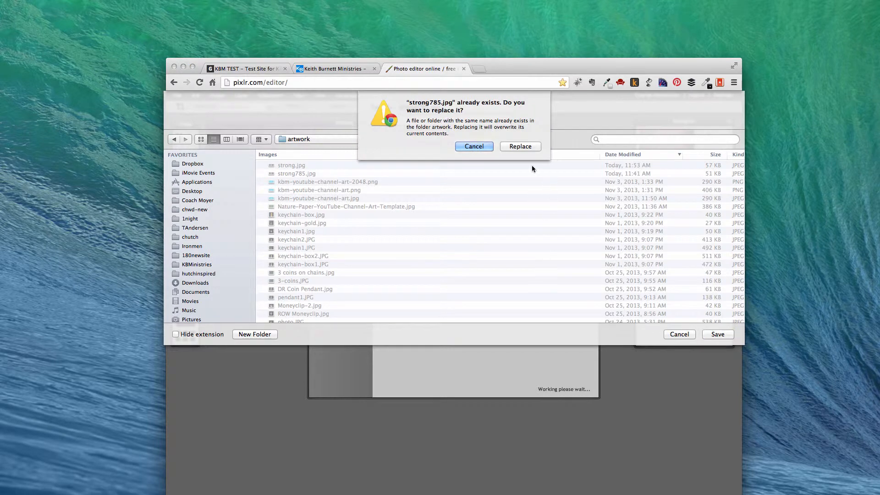
pyautogui.click(521, 147)
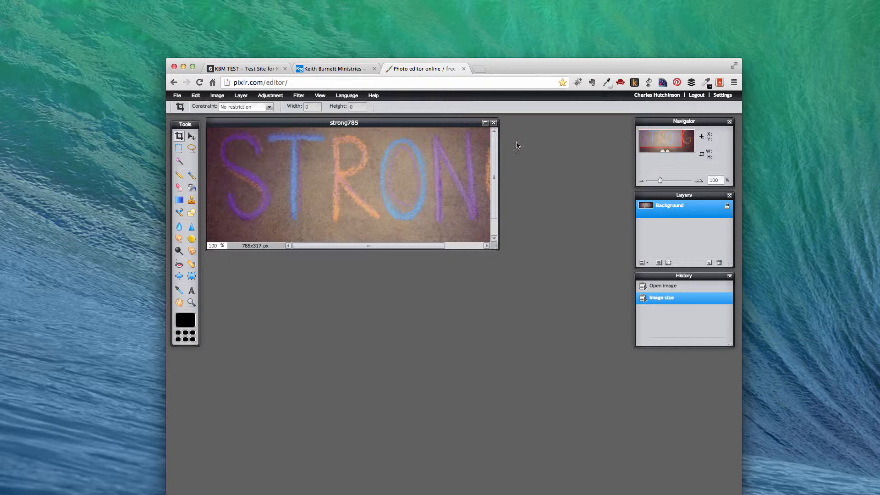
# Step: Return to the ministry website's home page and close the element inspector
pyautogui.click(343, 69)
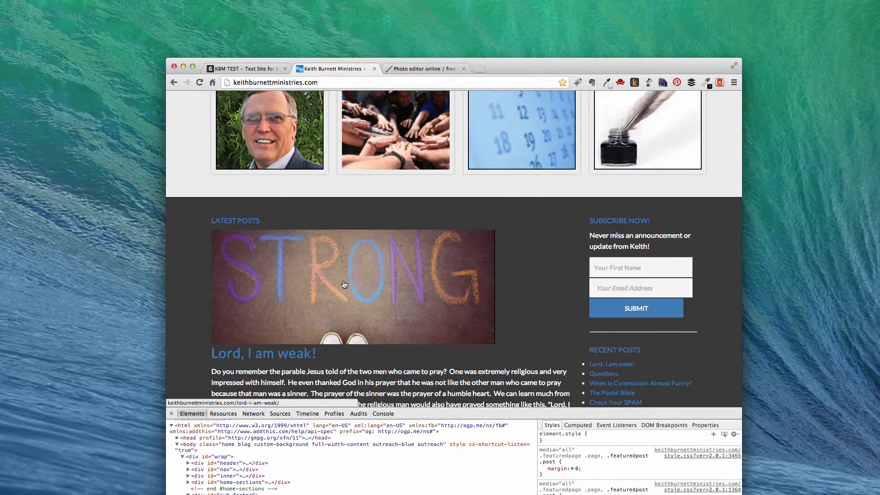
pyautogui.scroll(3, 344, 284)
pyautogui.scroll(-4, 346, 287)
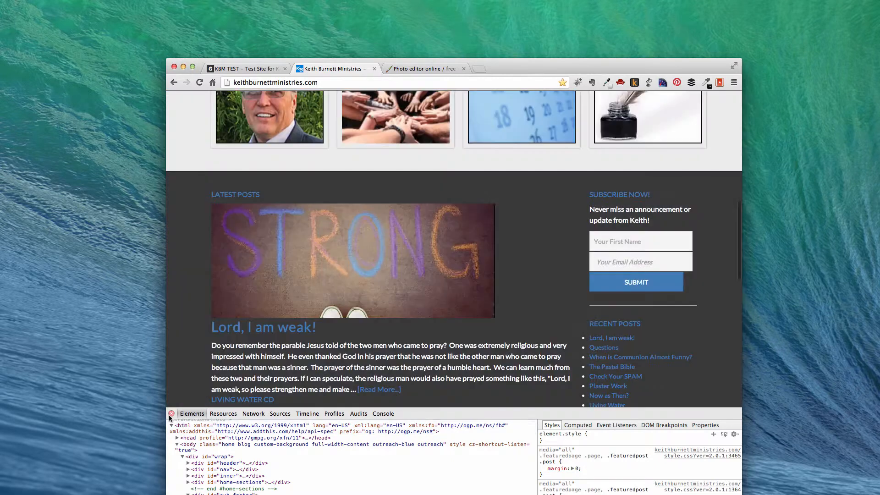
pyautogui.click(171, 413)
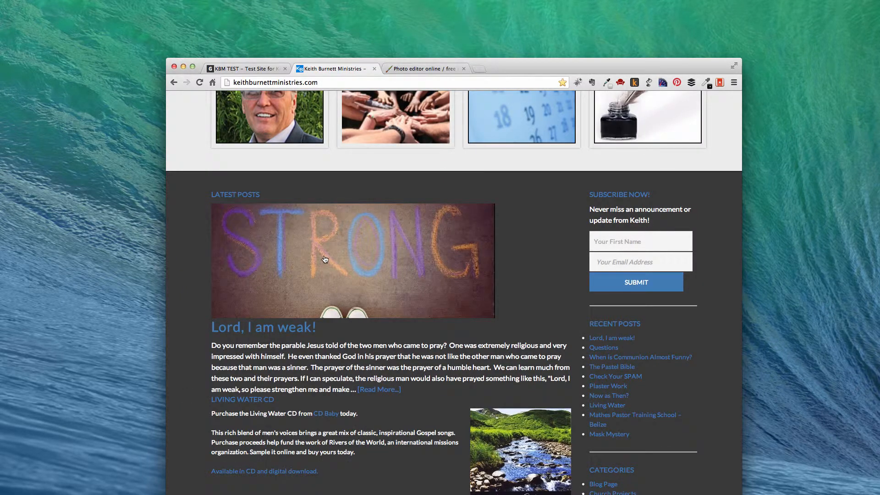
# Step: Go to the ministry site's wp-admin address and log in to WordPress with the prefilled credentials
pyautogui.press('super+r')
pyautogui.click(337, 84)
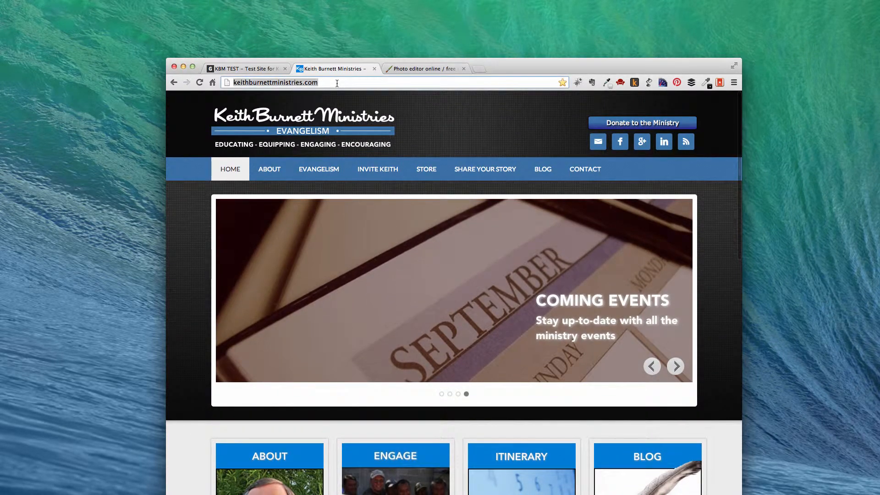
pyautogui.press('Right')
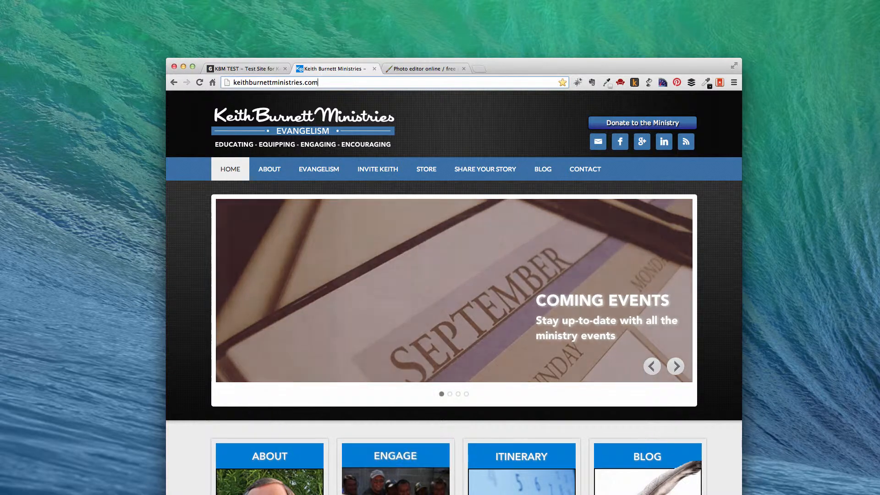
pyautogui.write('/wp')
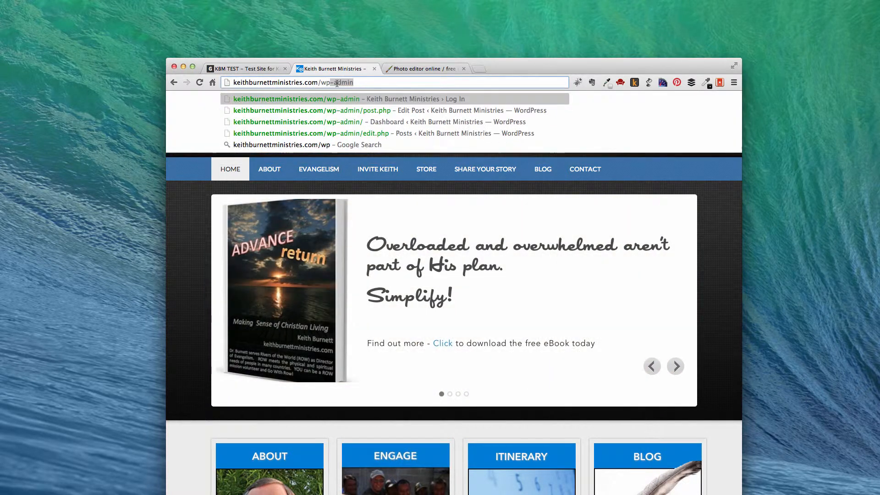
pyautogui.click(342, 110)
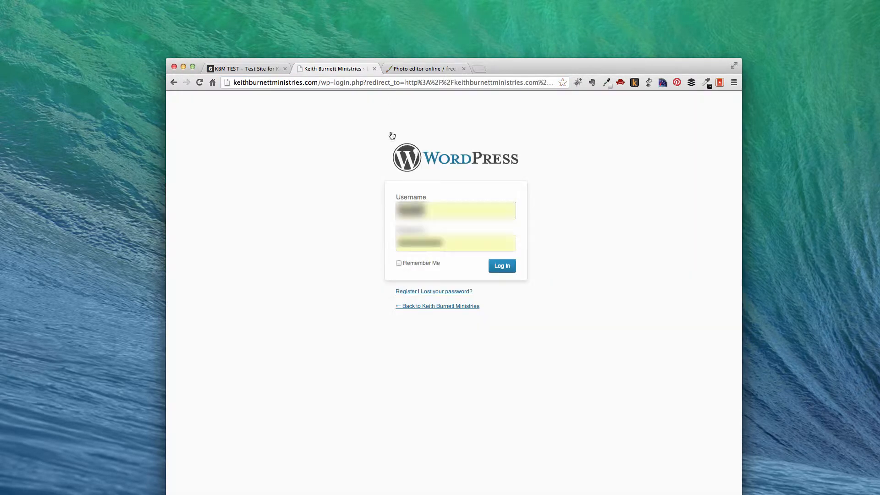
pyautogui.click(502, 266)
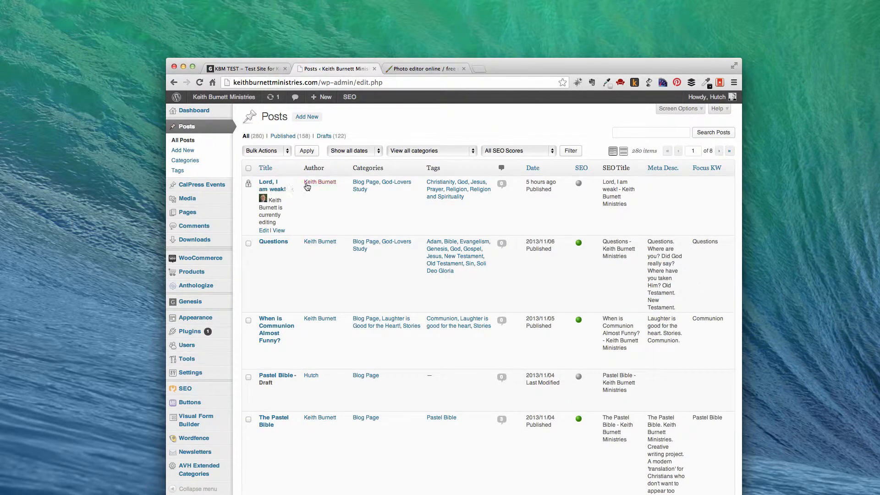
# Step: Open the post "Lord, I am weak!" for editing and take over its editing lock
pyautogui.click(272, 189)
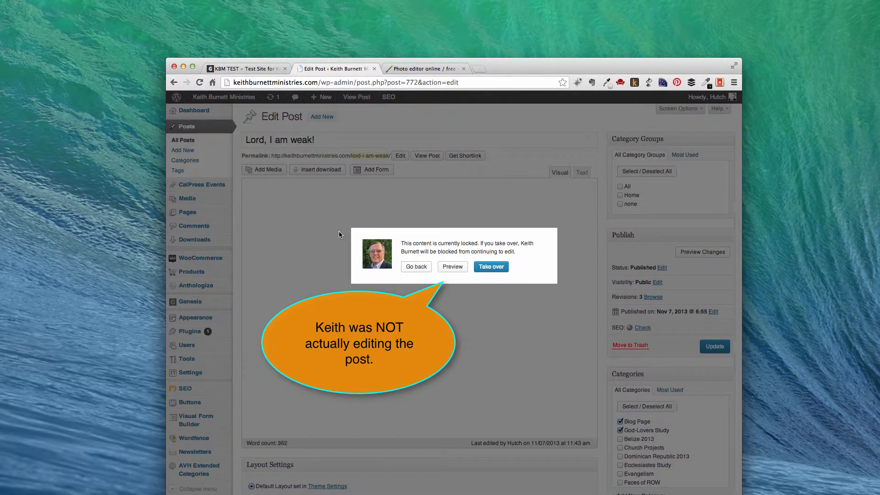
pyautogui.click(489, 269)
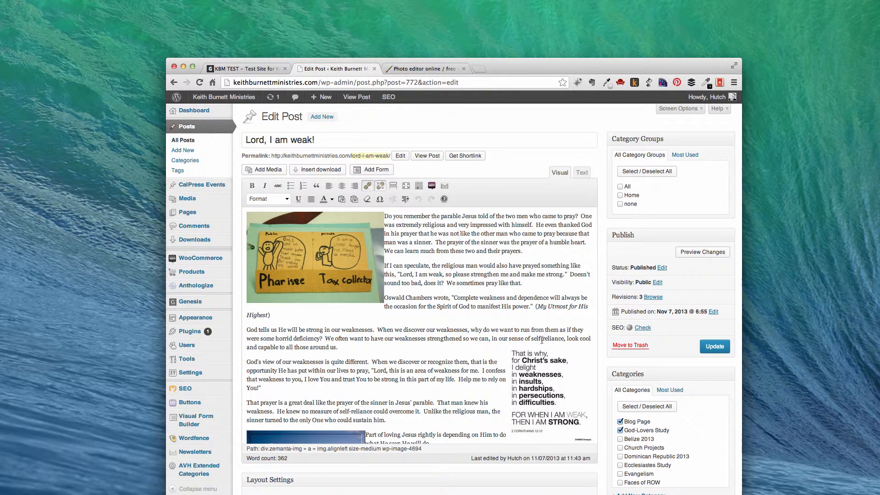
# Step: Remove the current featured image from the post "Lord, I am weak!"
pyautogui.scroll(-1, 542, 340)
pyautogui.scroll(-10, 615, 321)
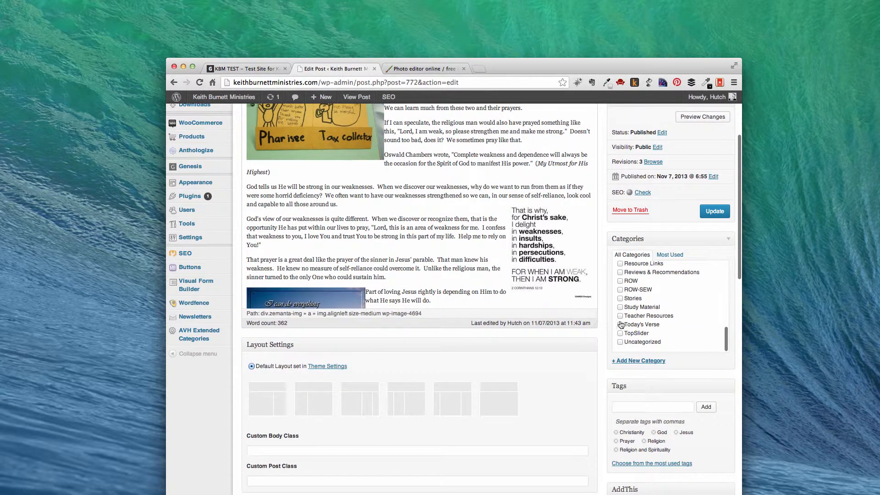
pyautogui.scroll(-5, 643, 323)
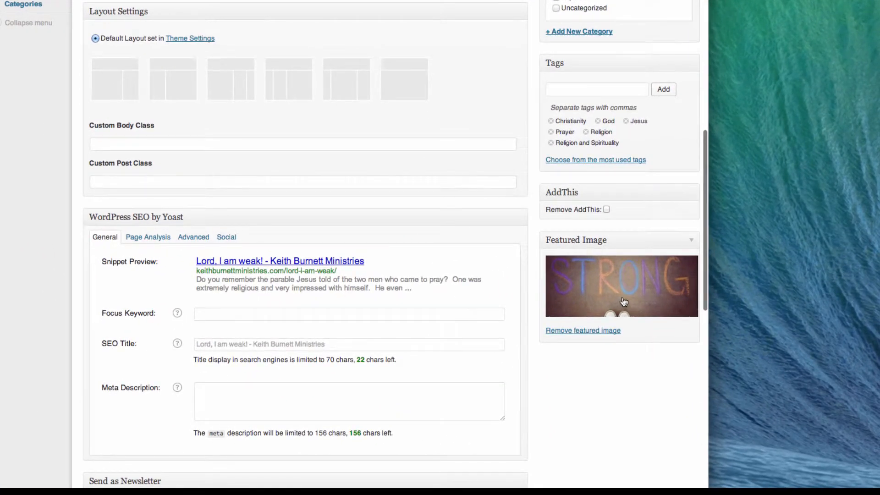
pyautogui.click(581, 330)
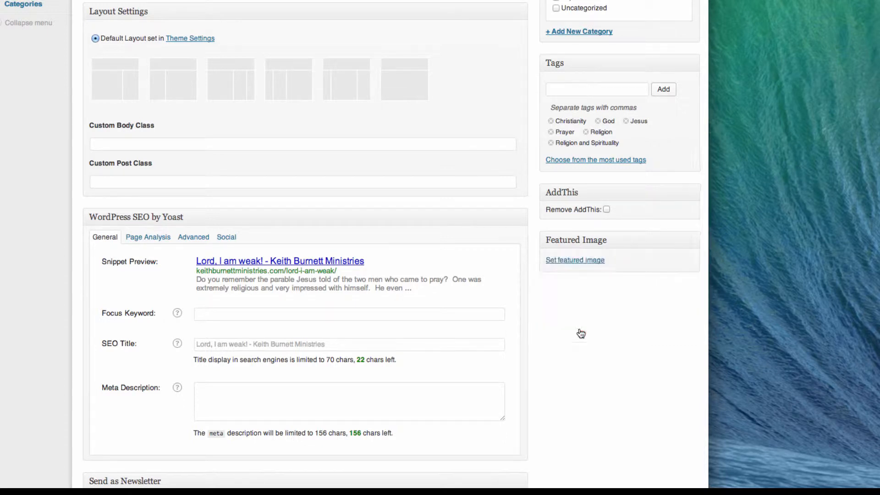
# Step: Start setting a new featured image and upload strong785.jpg from the artwork folder to the media library
pyautogui.click(565, 261)
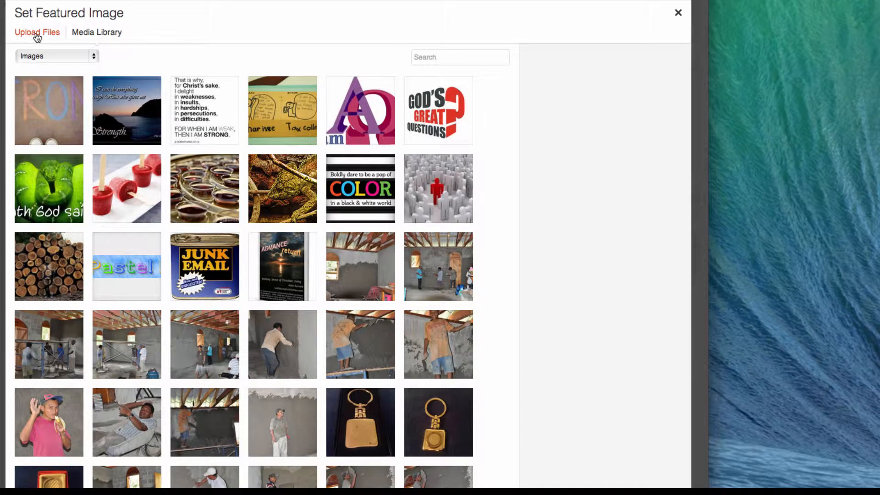
pyautogui.click(37, 33)
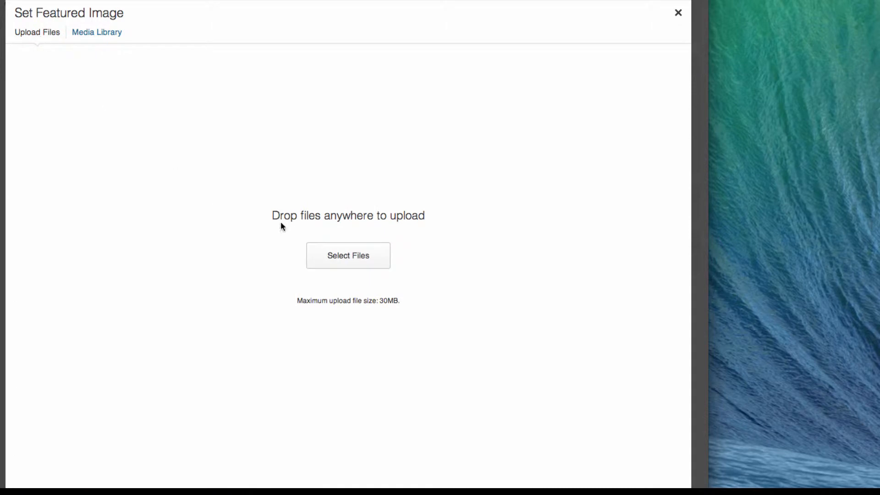
pyautogui.click(328, 253)
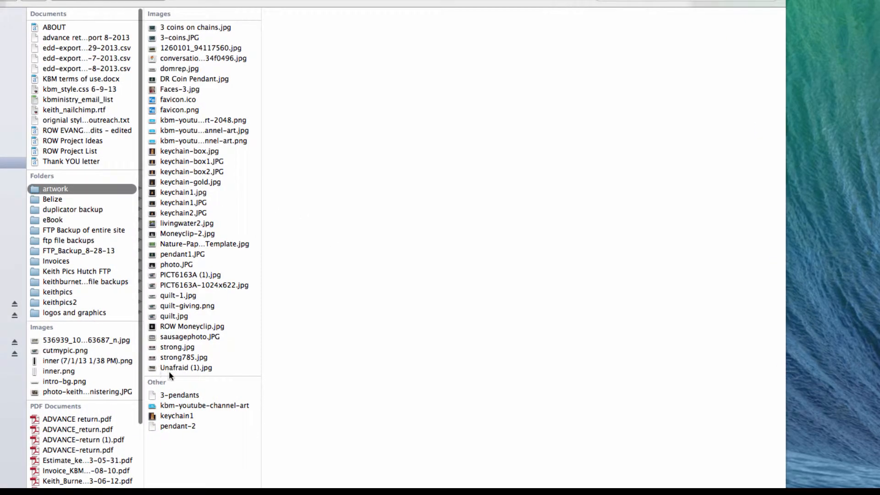
pyautogui.click(172, 358)
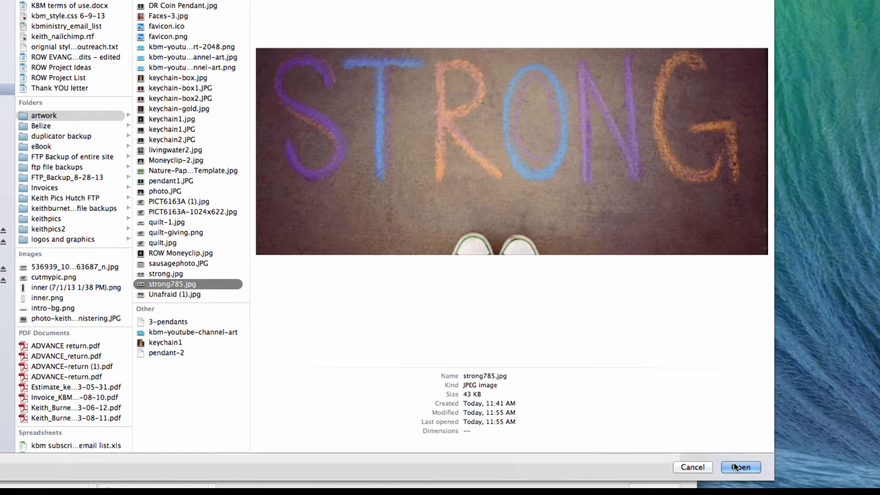
pyautogui.click(734, 466)
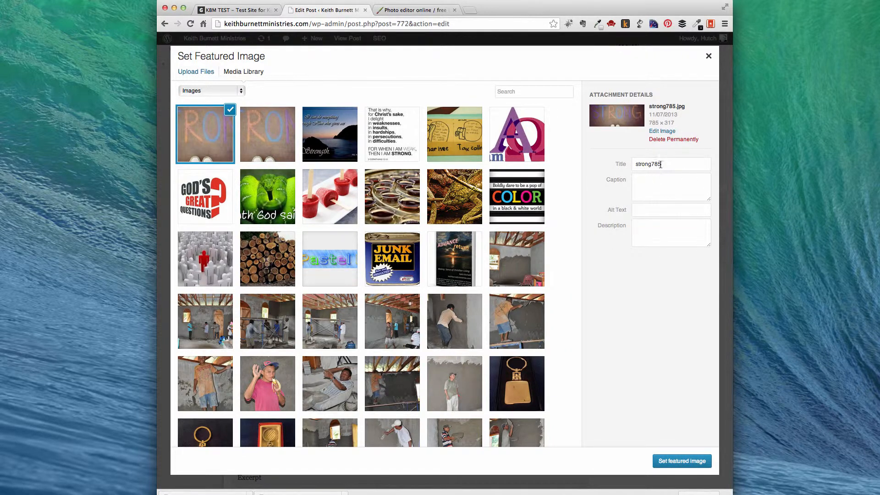
# Step: Set the uploaded strong785 image as the post's featured image and update the post
pyautogui.click(701, 462)
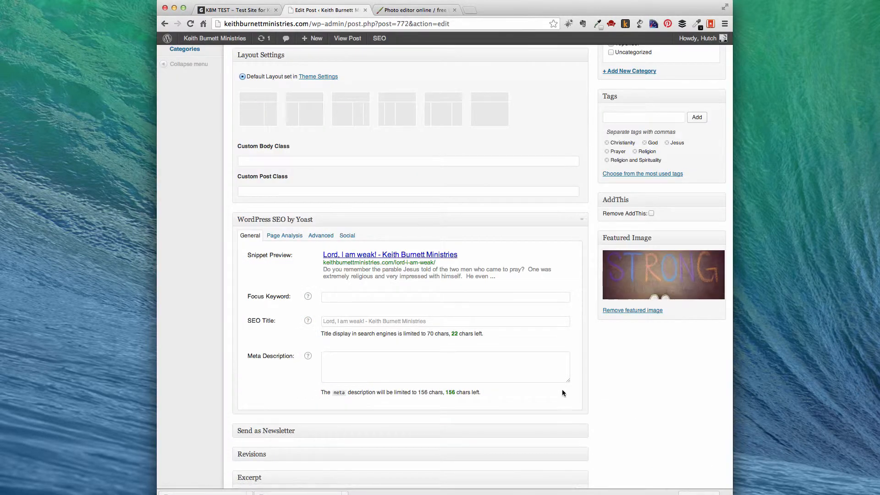
pyautogui.scroll(5, 639, 333)
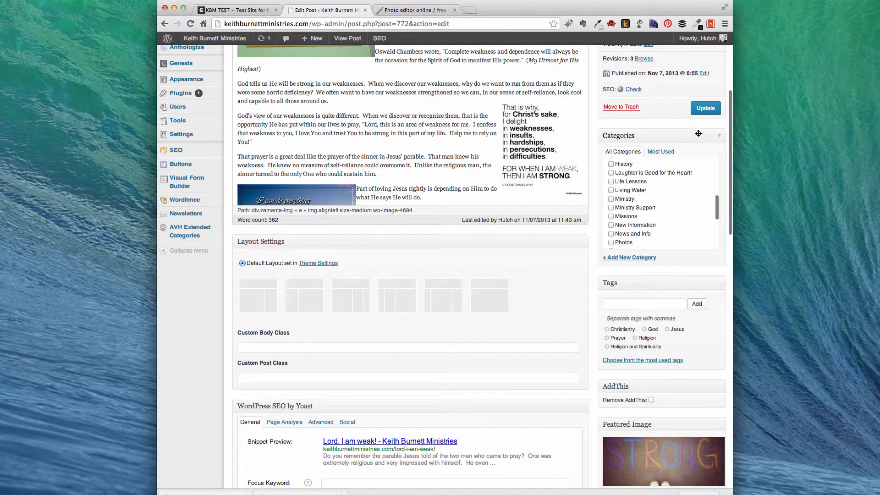
pyautogui.click(703, 109)
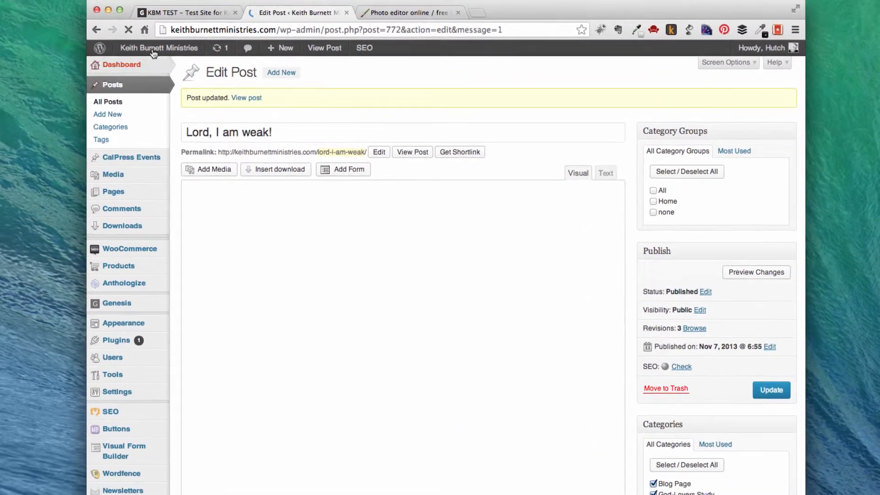
# Step: Visit the live site's home page and check the featured image of the latest post, "Lord, I am weak!"
pyautogui.moveTo(211, 43)
pyautogui.click(135, 66)
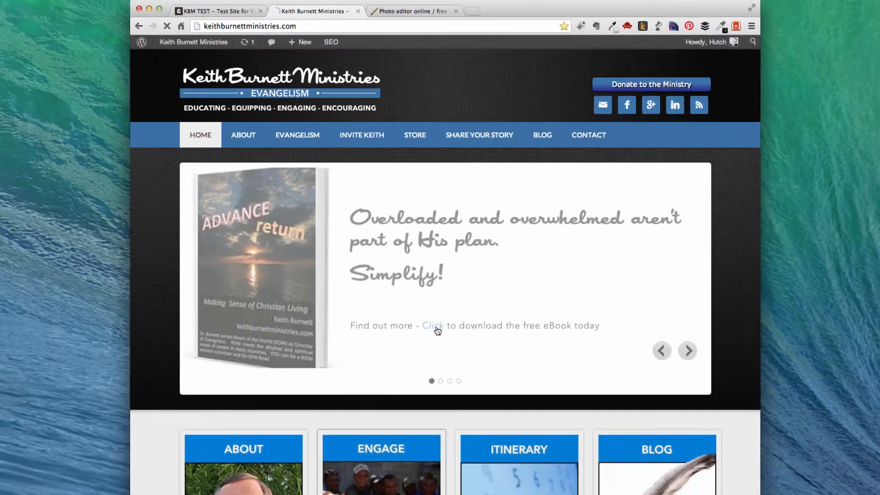
pyautogui.scroll(-10, 438, 378)
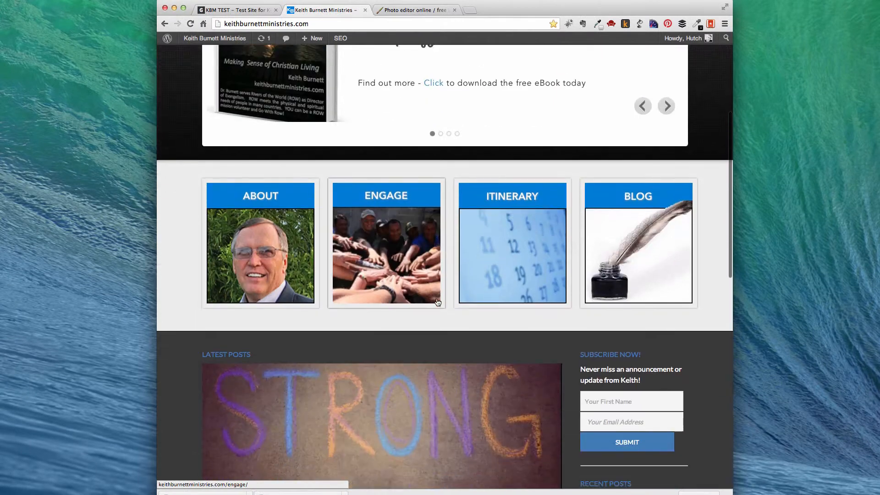
pyautogui.scroll(-3, 519, 389)
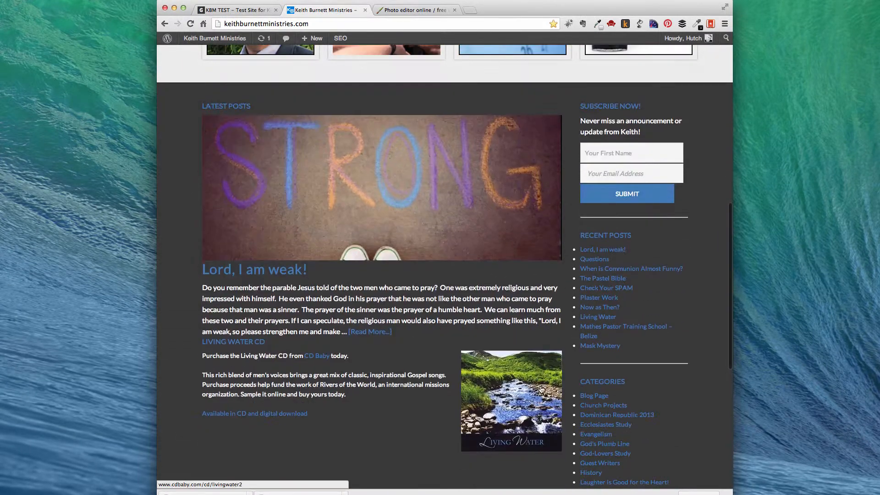
pyautogui.scroll(5, 338, 221)
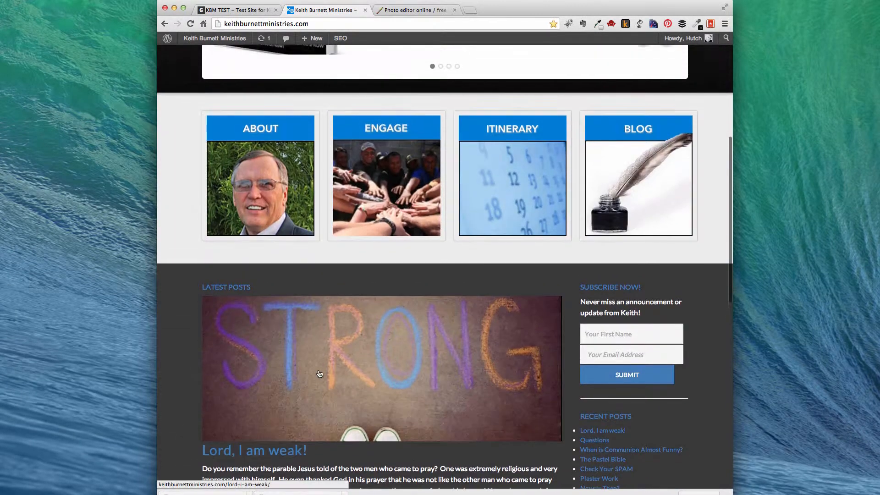